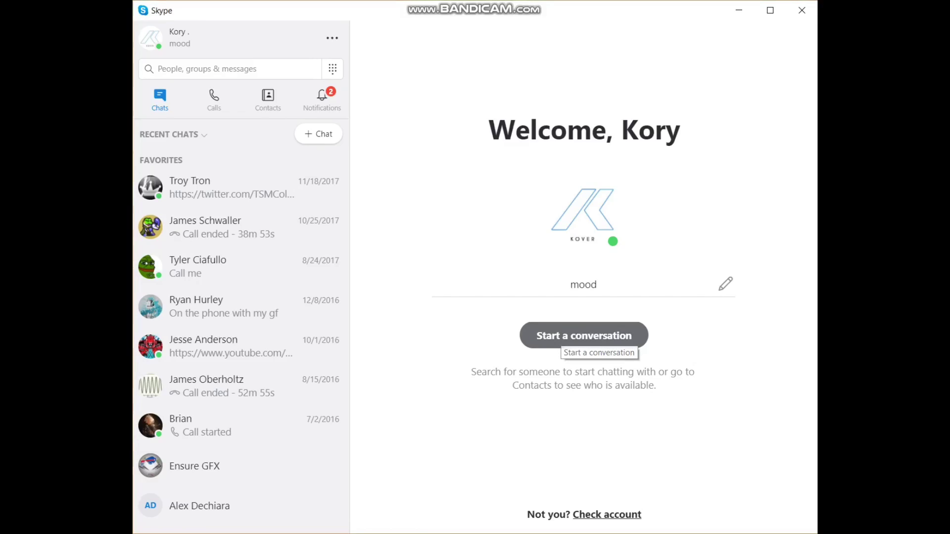
- Search the contact picker by the contact's name and highlight the top favourite match
click(584, 336)
scroll(475, 317, down, 8)
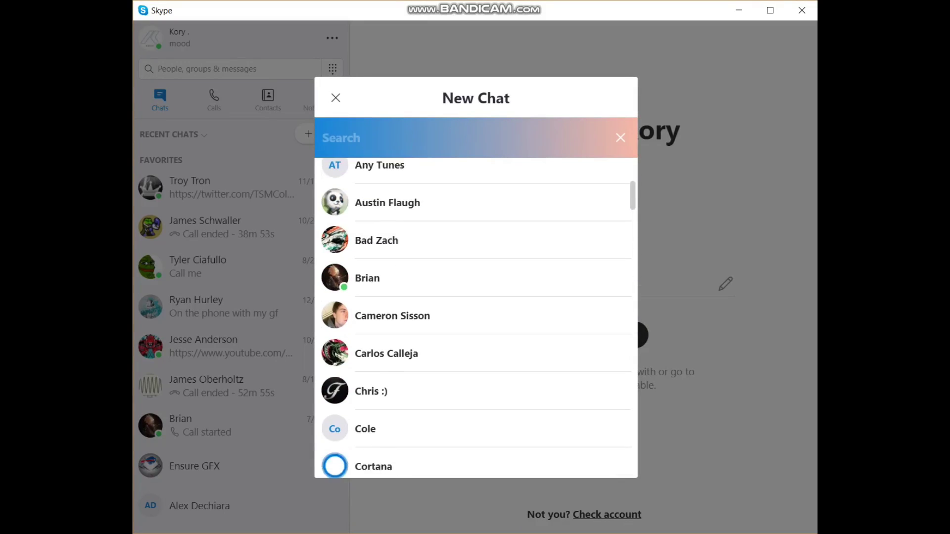
scroll(475, 317, down, 8)
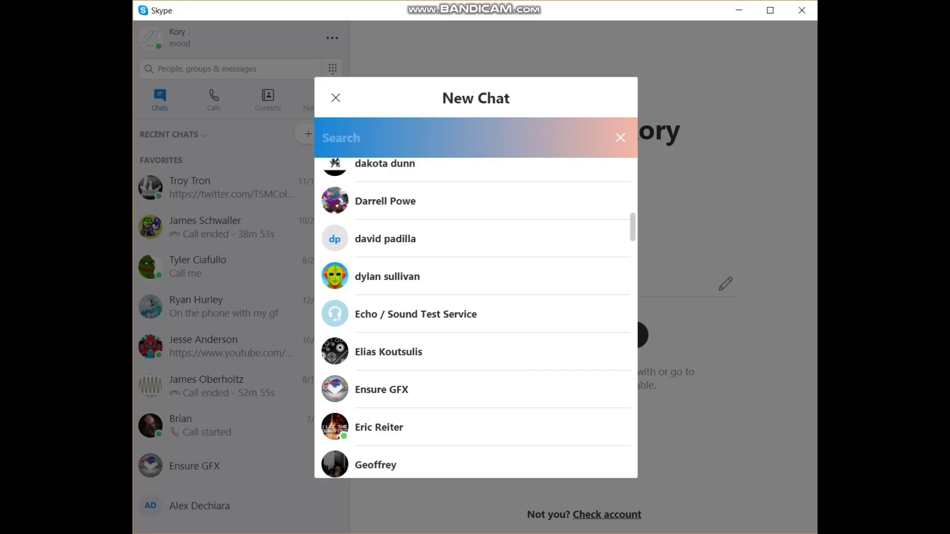
scroll(475, 317, down, 1)
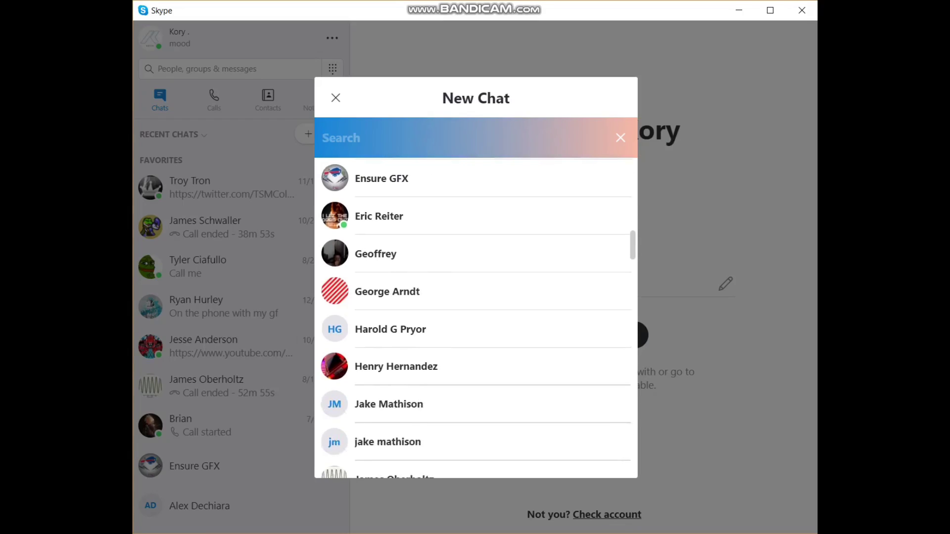
scroll(475, 317, up, 1)
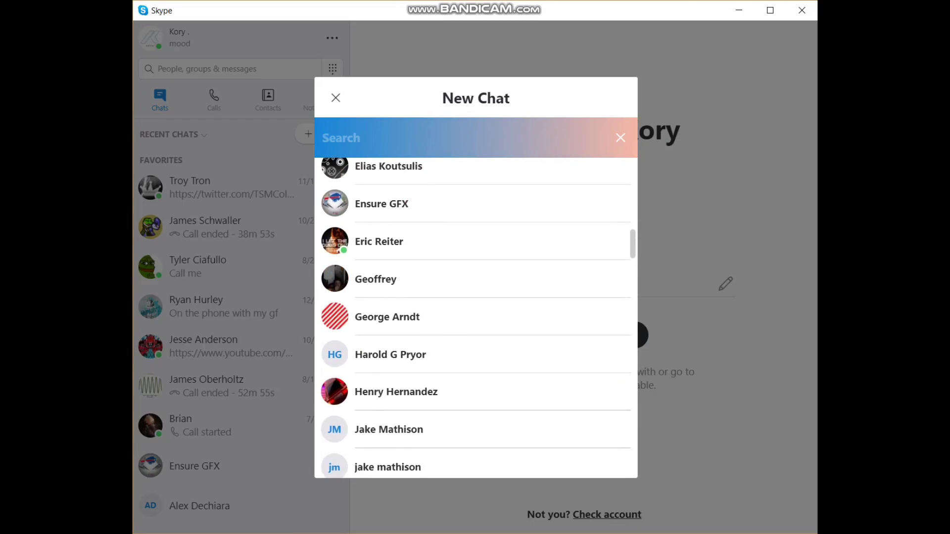
scroll(475, 316, up, 8)
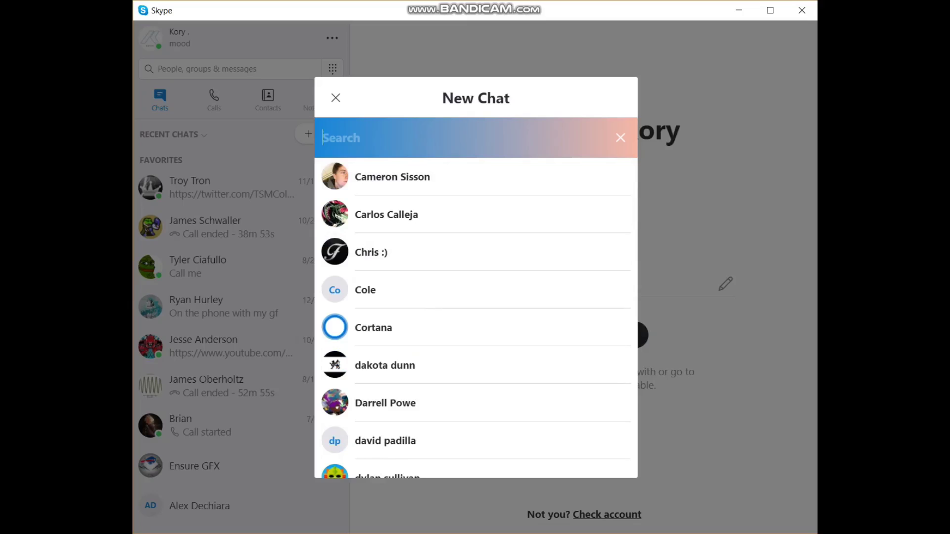
text(alec)
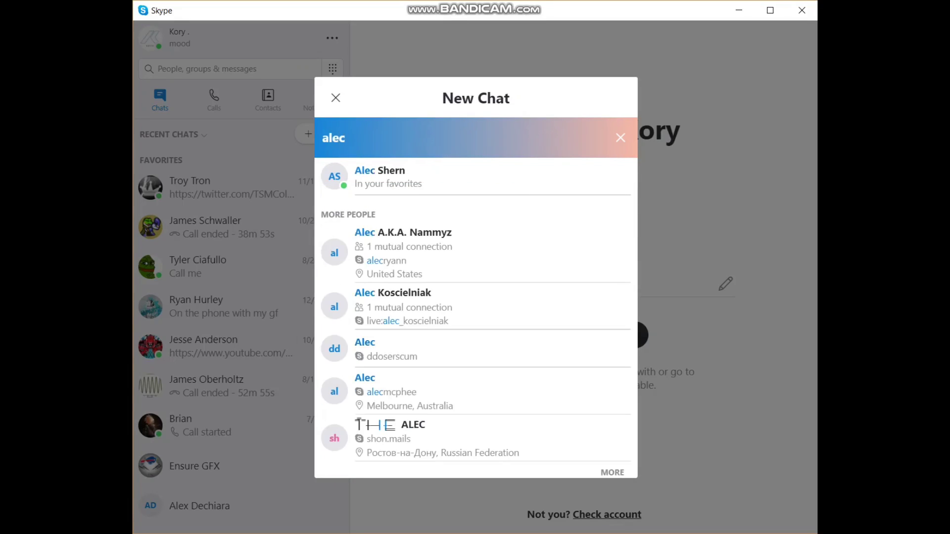
key(Down)
- Open the conversation with the matched contact and send a wave greeting
key(Return)
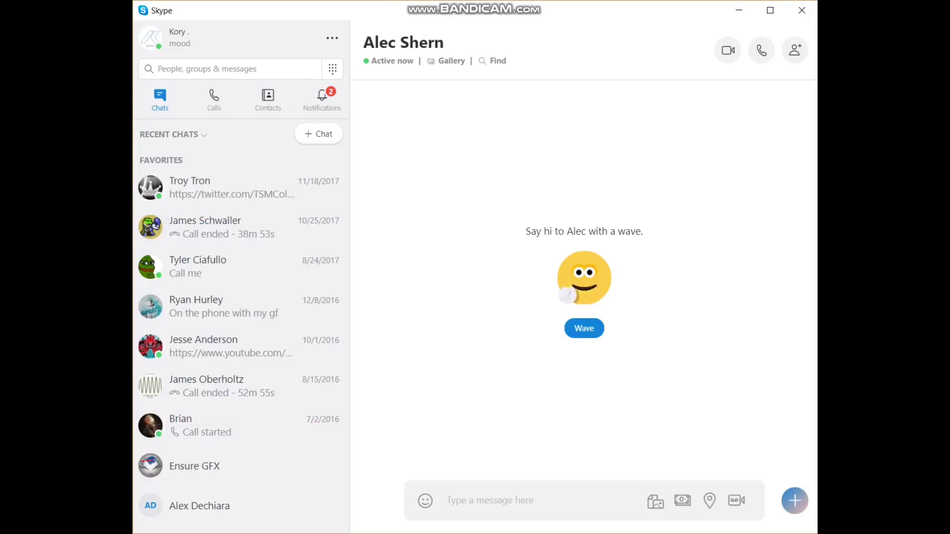
key(Return)
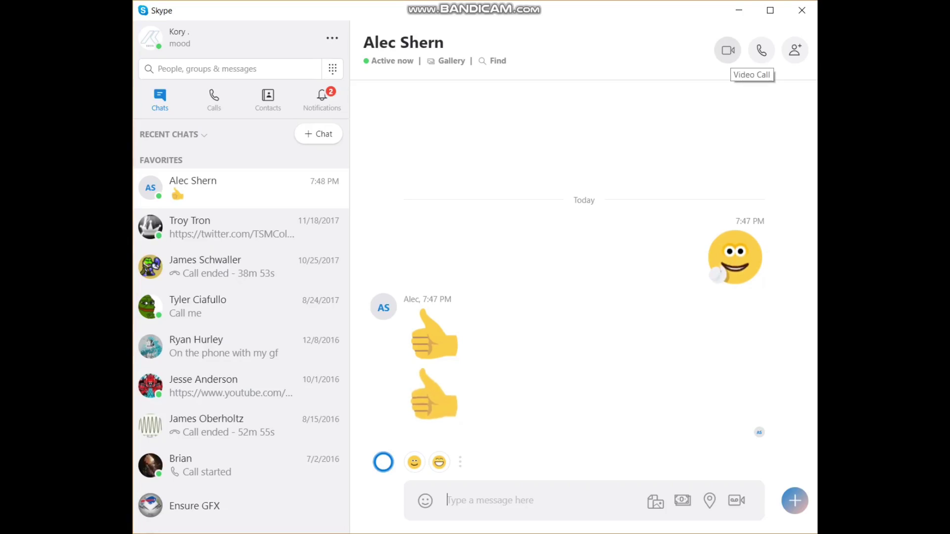
- Video-call the contact from the chat header and hang up after about 11 seconds
click(728, 50)
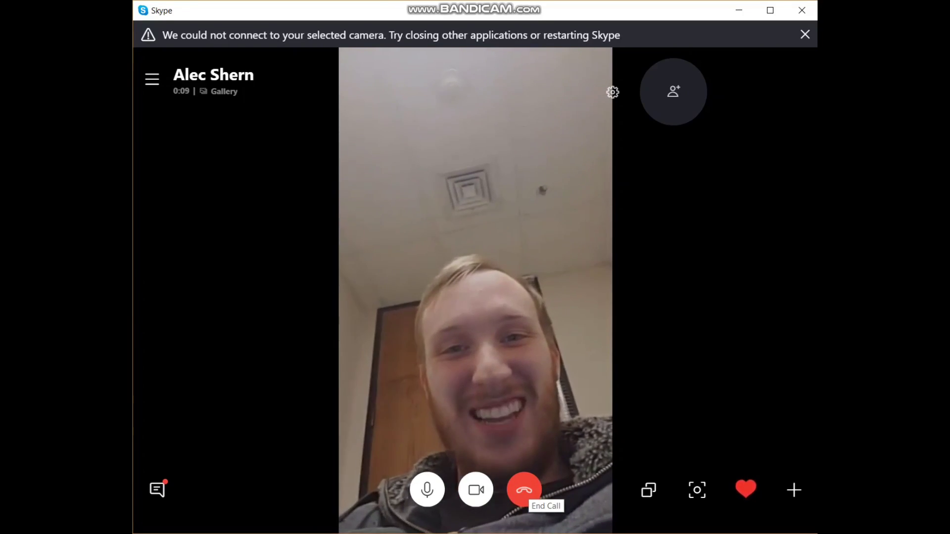
click(524, 490)
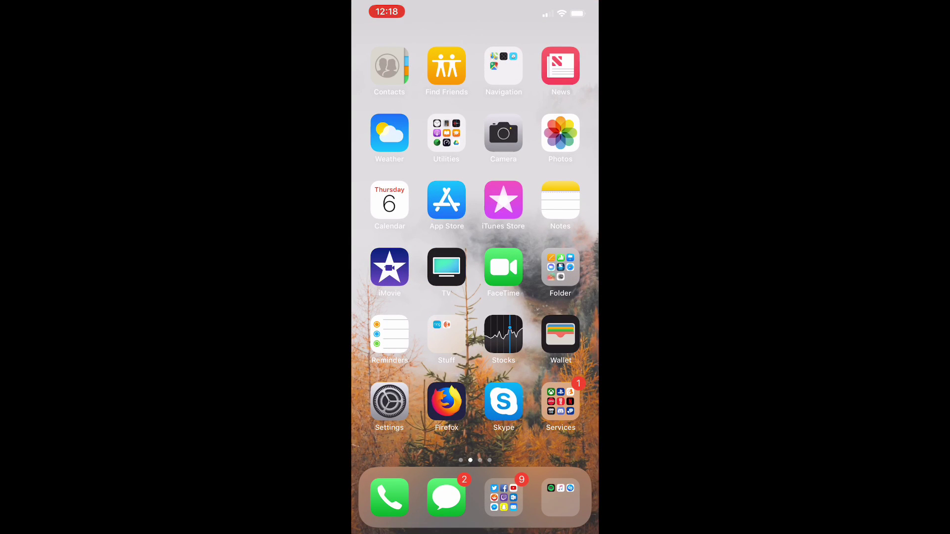
- Launch Skype on the iPhone and browse the Chats list with its favourites
click(504, 401)
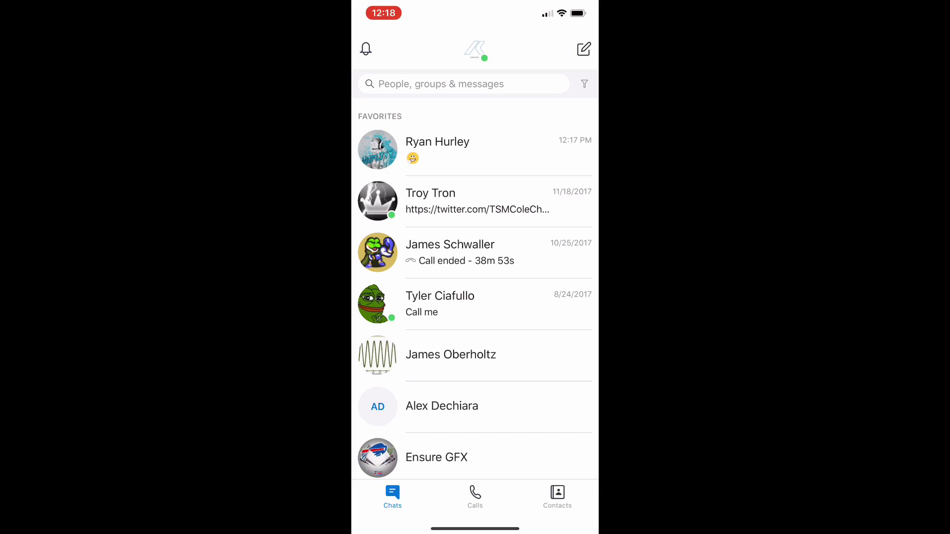
scroll(476, 277, down, 10)
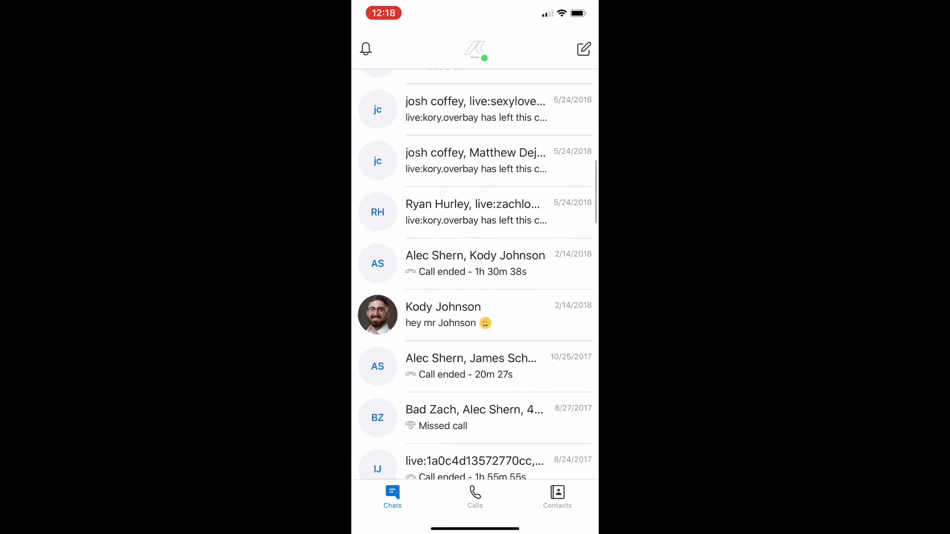
scroll(475, 277, up, 10)
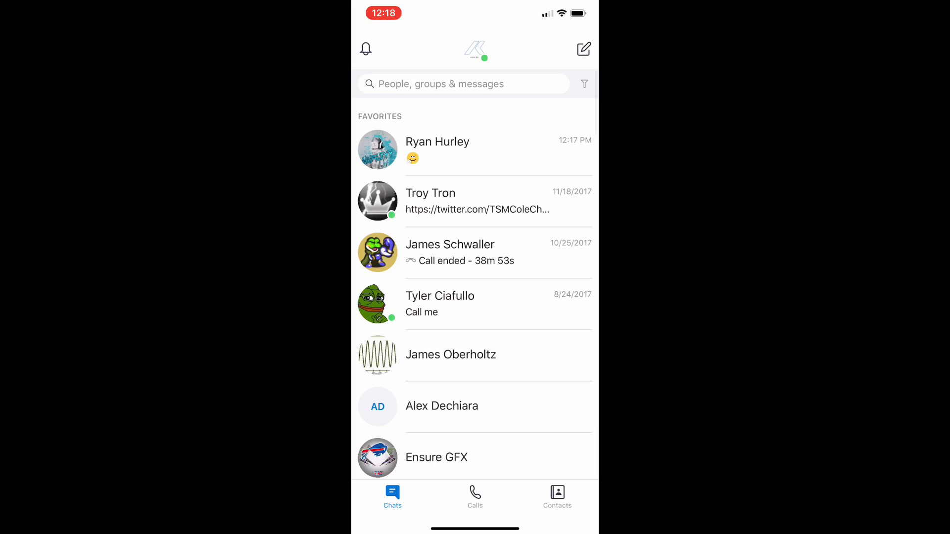
- Search people by the contact's name and open the chat with the favourited match
click(441, 84)
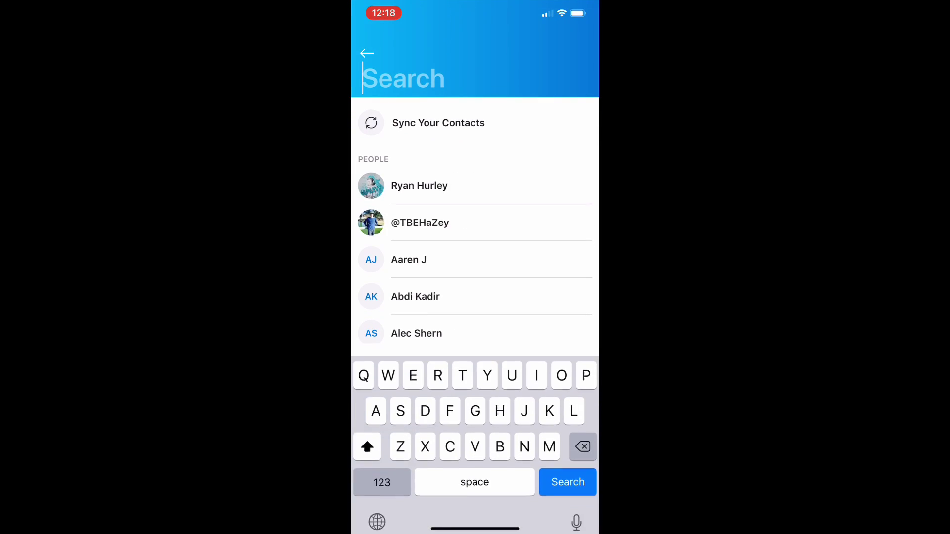
scroll(475, 297, down, 1)
click(404, 78)
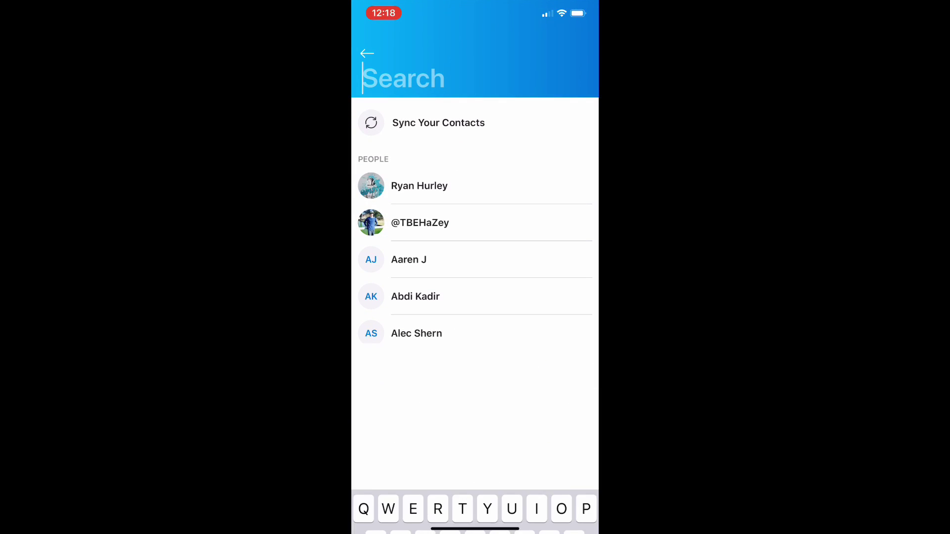
text(Alec)
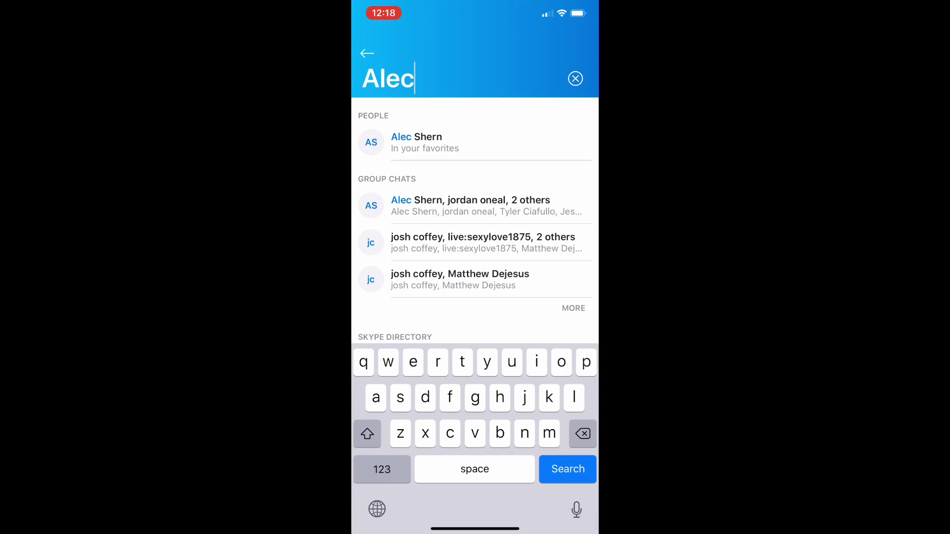
click(367, 53)
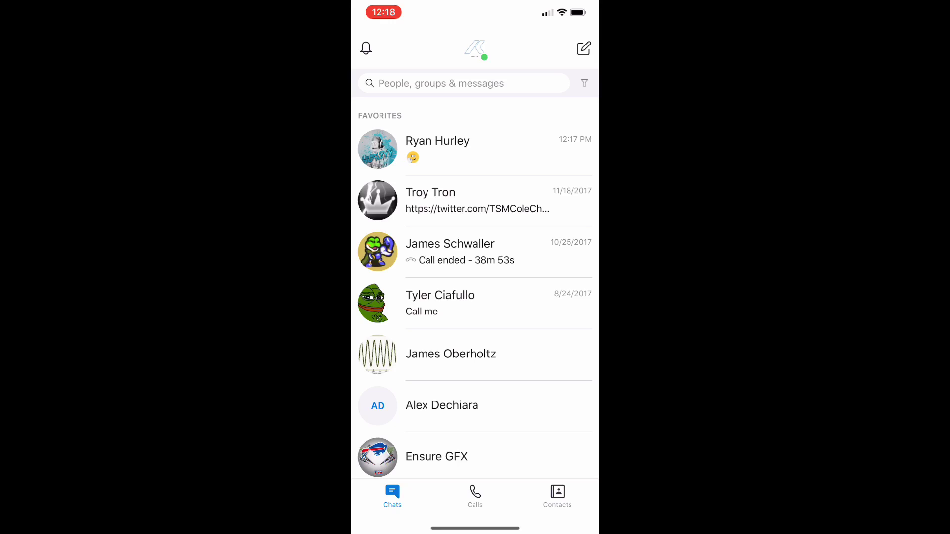
click(441, 84)
text(Alec)
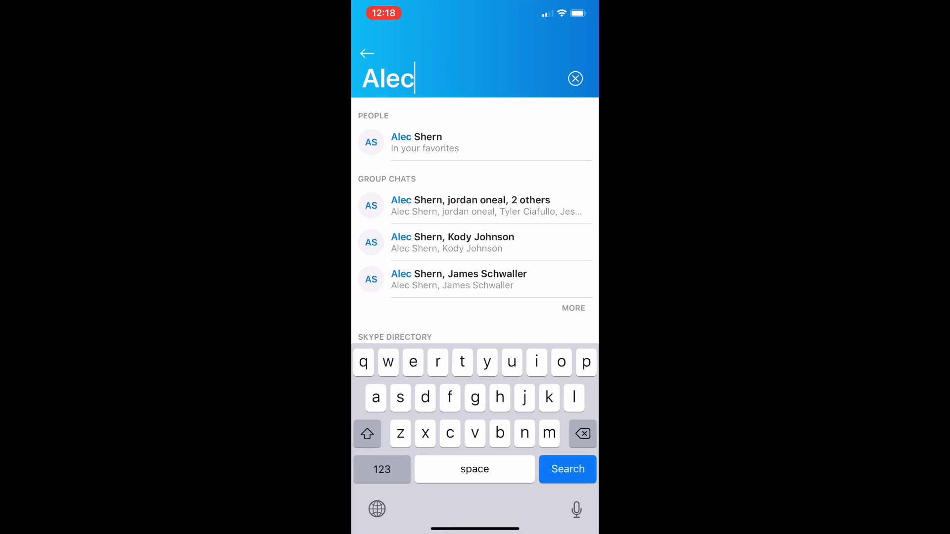
click(424, 142)
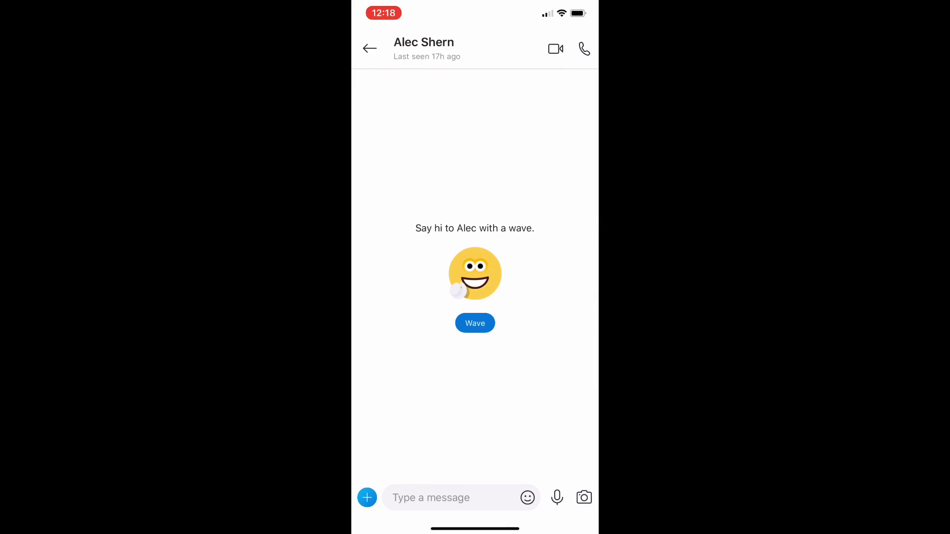
- Send the contact a wave greeting, then start a video call from the chat header
click(476, 323)
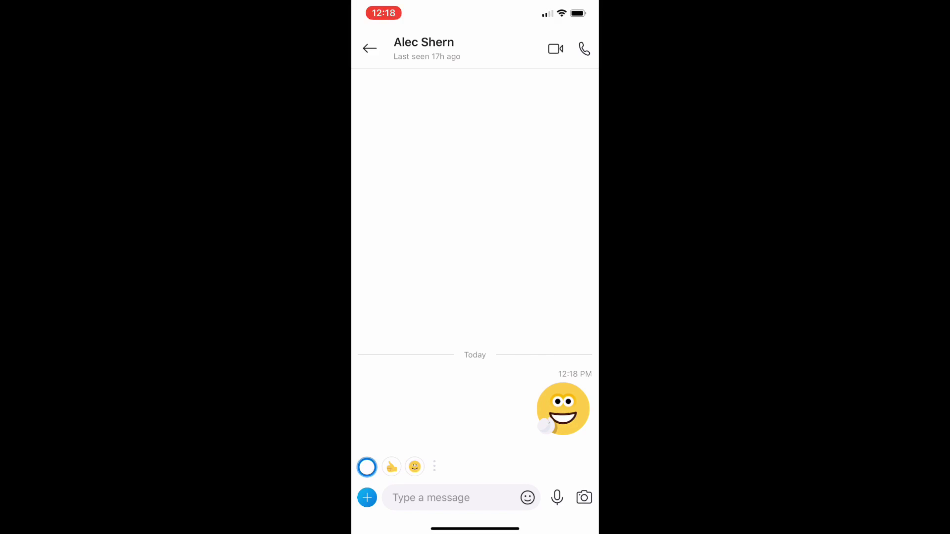
click(556, 48)
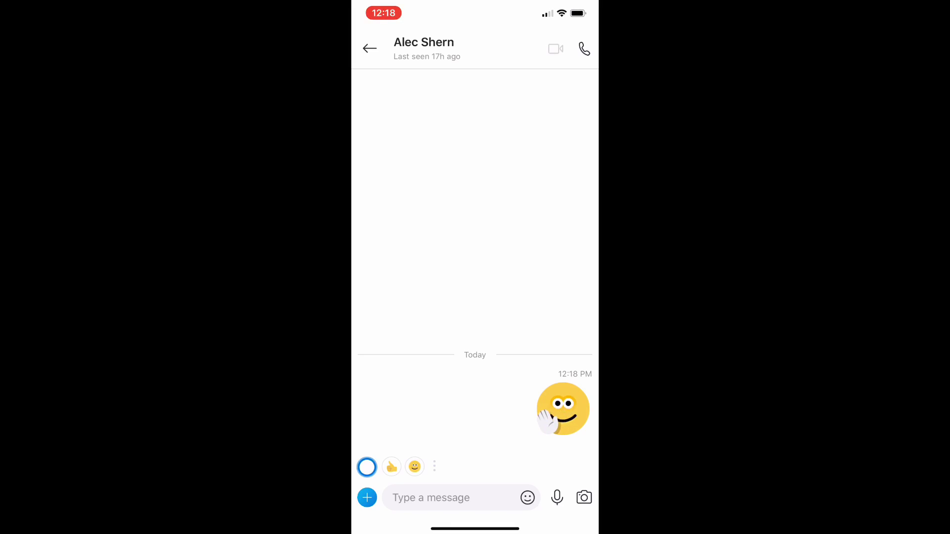